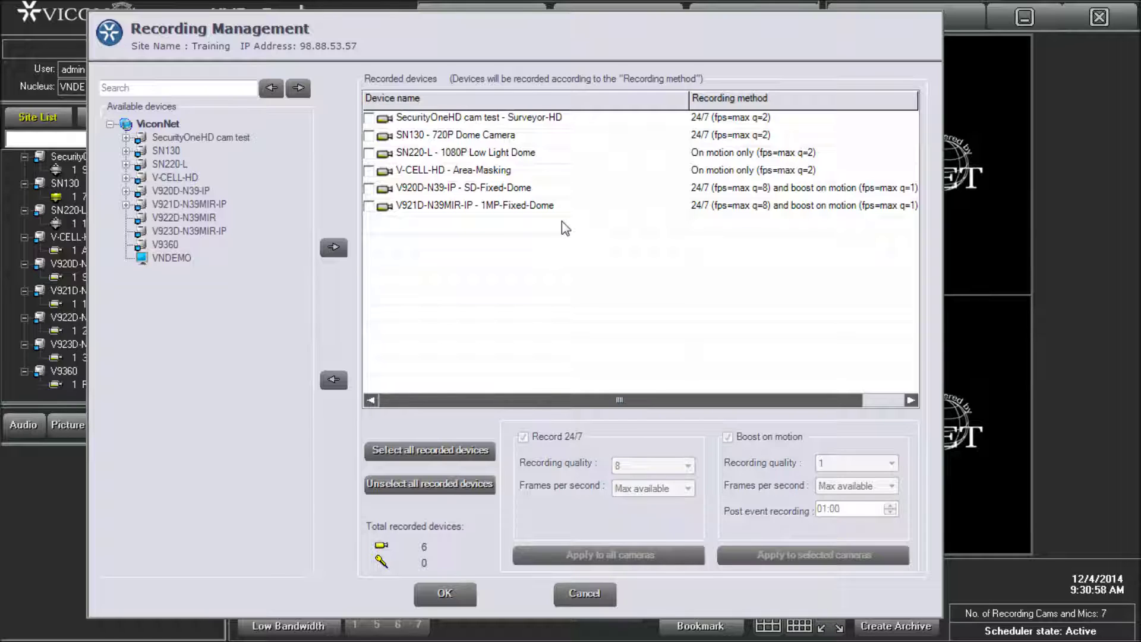
Review the recording settings of the Surveyor-HD, 720P Dome, SD-Fixed-Dome and 1MP-Fixed-Dome cameras in the recorded devices list.
{"action": "left_click", "coordinate": [731, 121]}
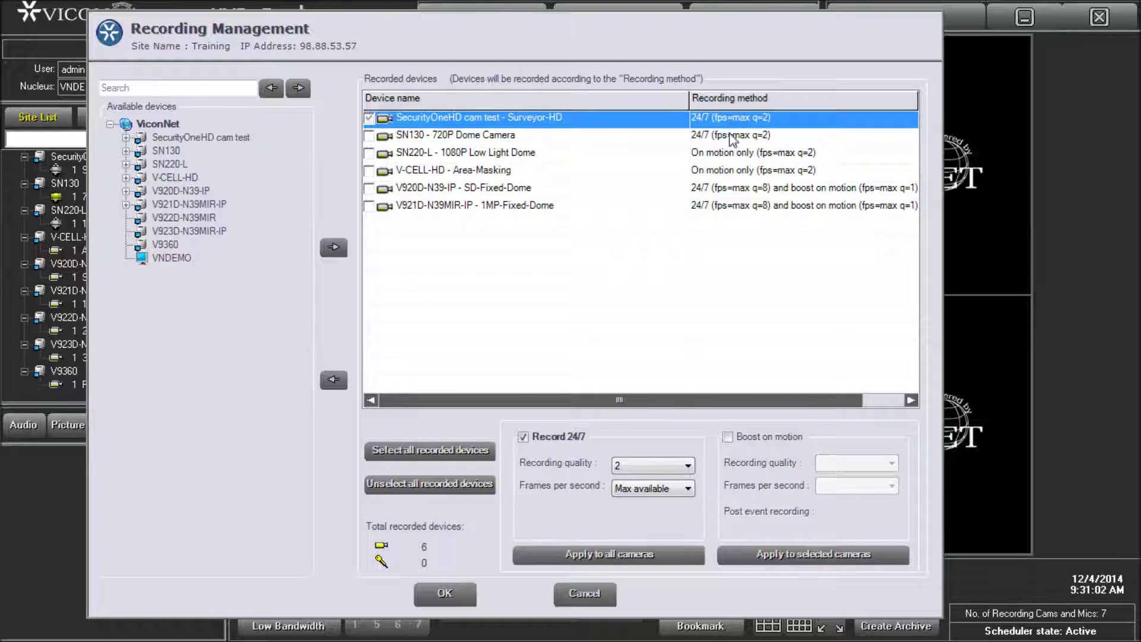
{"action": "left_click", "coordinate": [732, 136]}
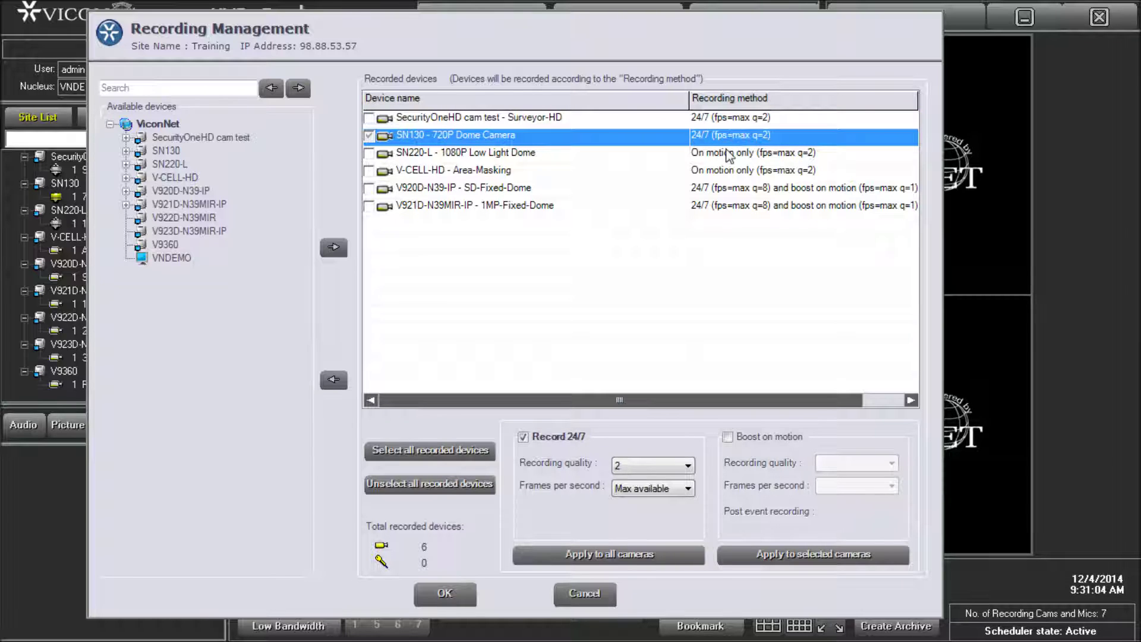
{"action": "left_click", "coordinate": [719, 189]}
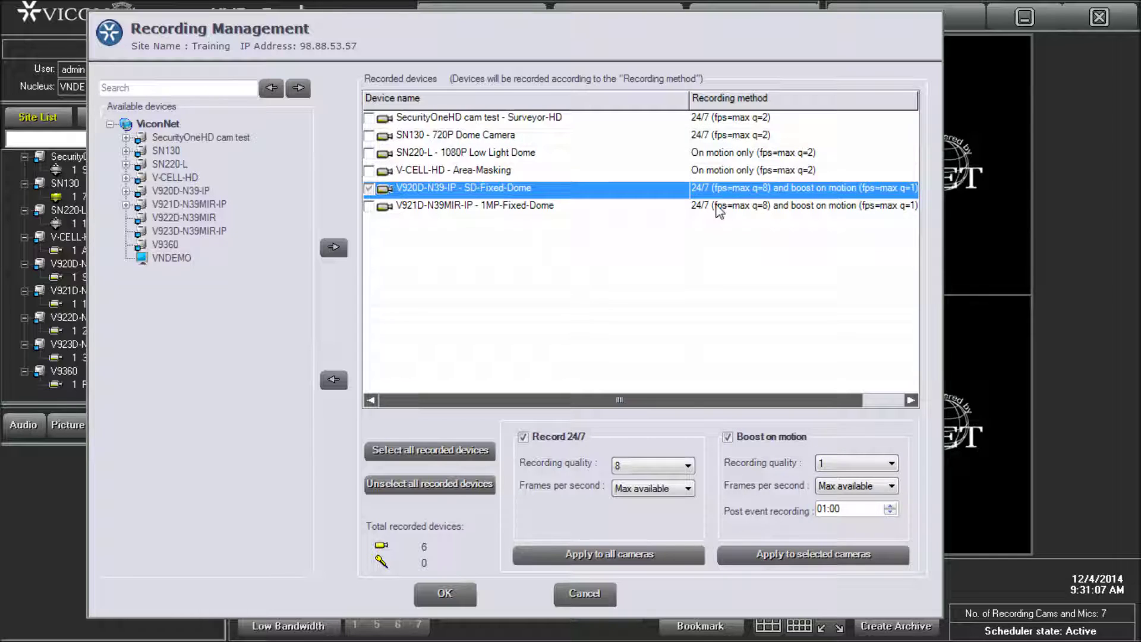
{"action": "left_click", "coordinate": [718, 206]}
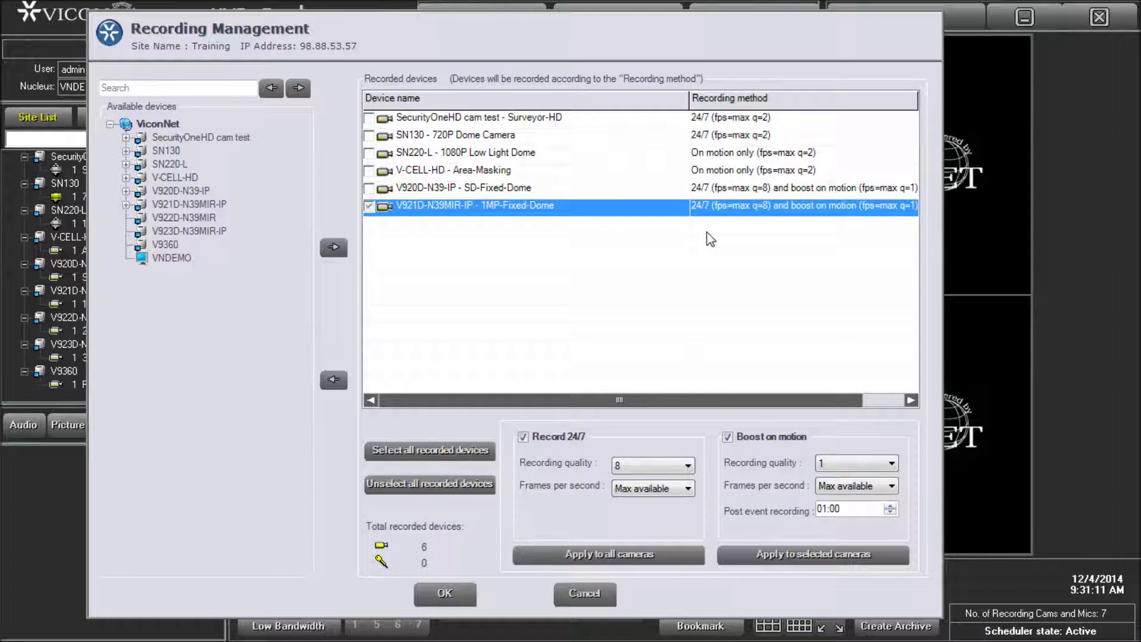
{"action": "left_click", "coordinate": [707, 232]}
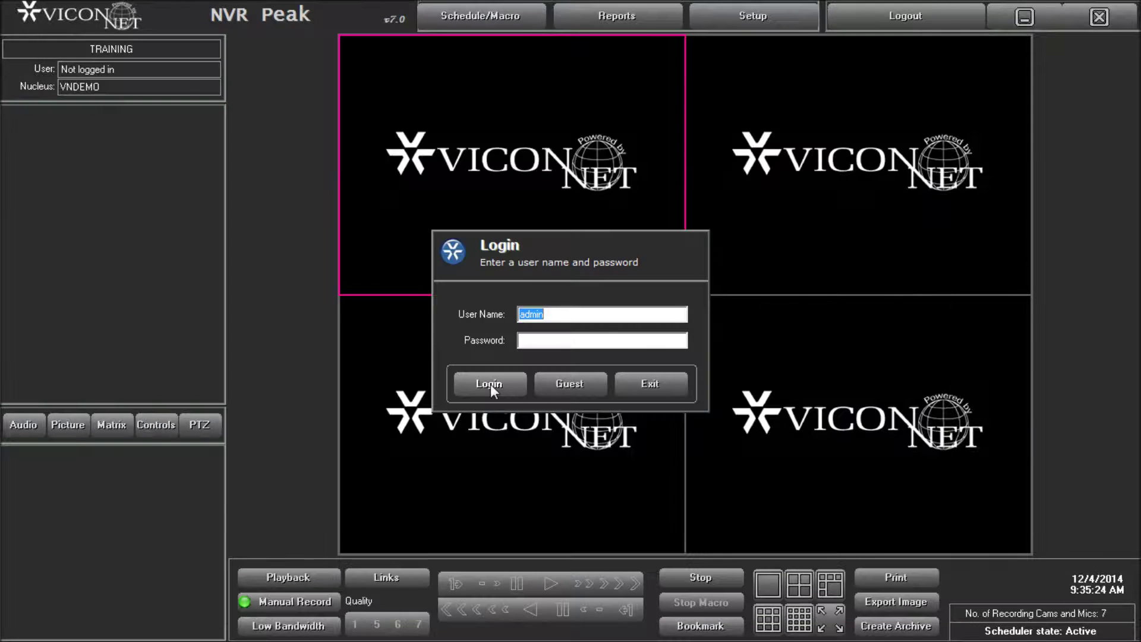
Log in as admin and open Recording Management in the system settings of the Training site.
{"action": "left_click", "coordinate": [490, 384]}
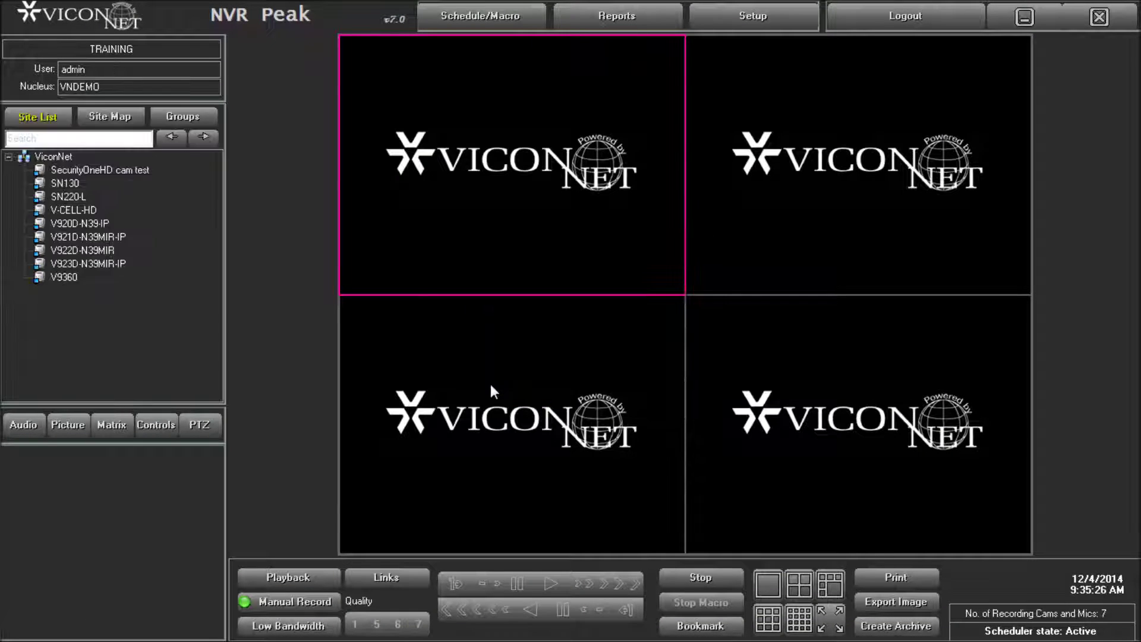
{"action": "left_click", "coordinate": [735, 26]}
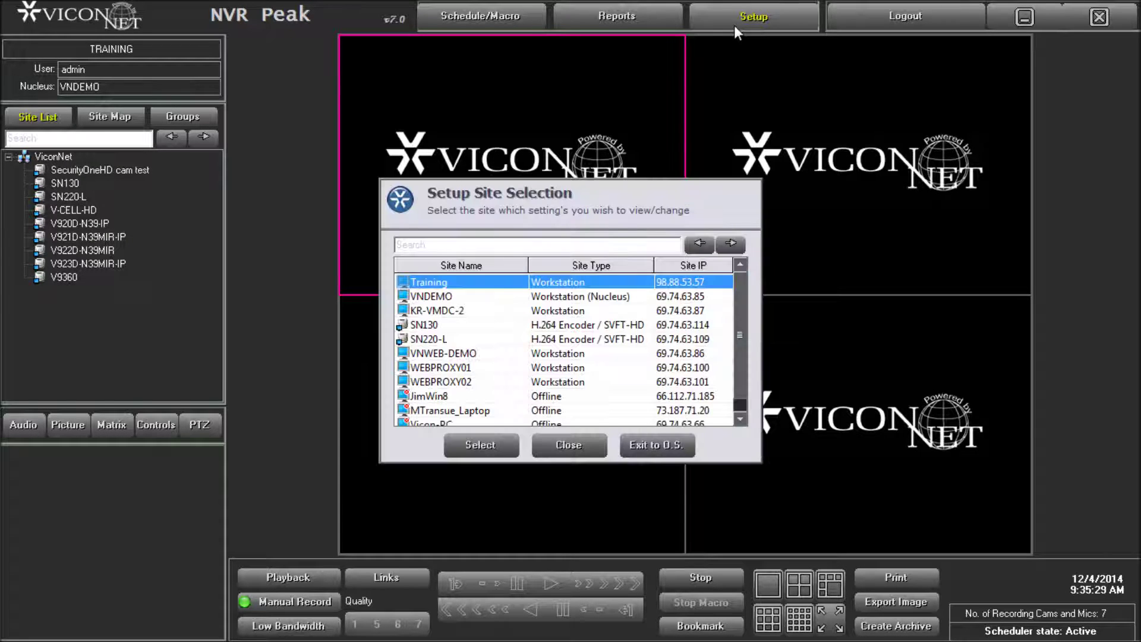
{"action": "left_click", "coordinate": [472, 447]}
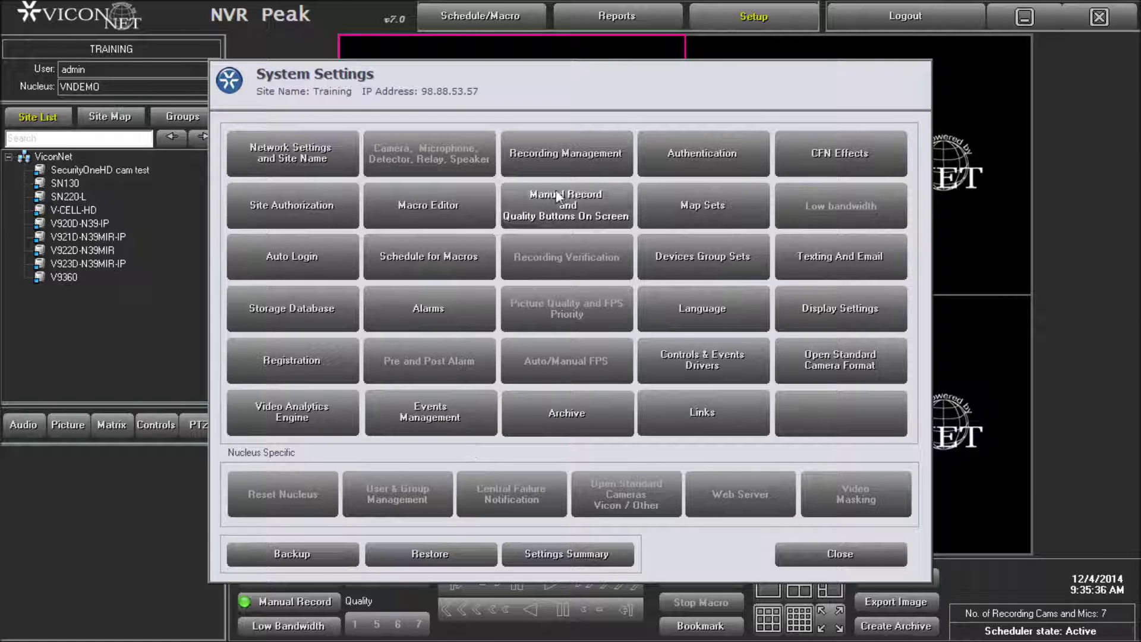
{"action": "left_click", "coordinate": [565, 148]}
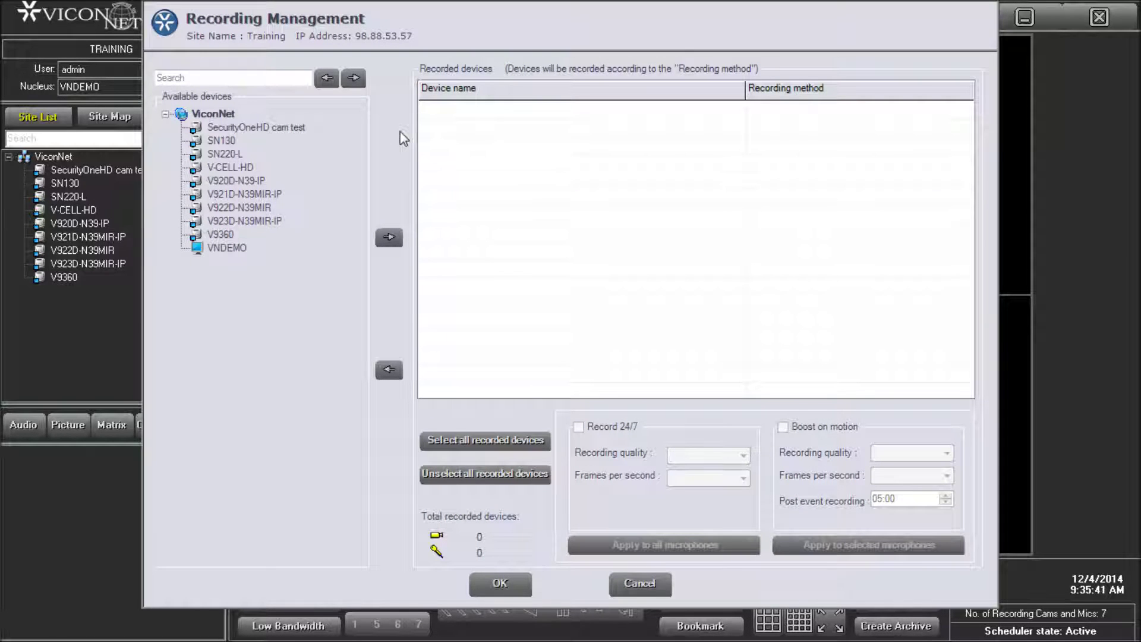
Add the Surveyor-HD, SN130 720P Dome Camera and SN220-L 1080P Low Light Dome to the recorded devices.
{"action": "double_click", "coordinate": [259, 124]}
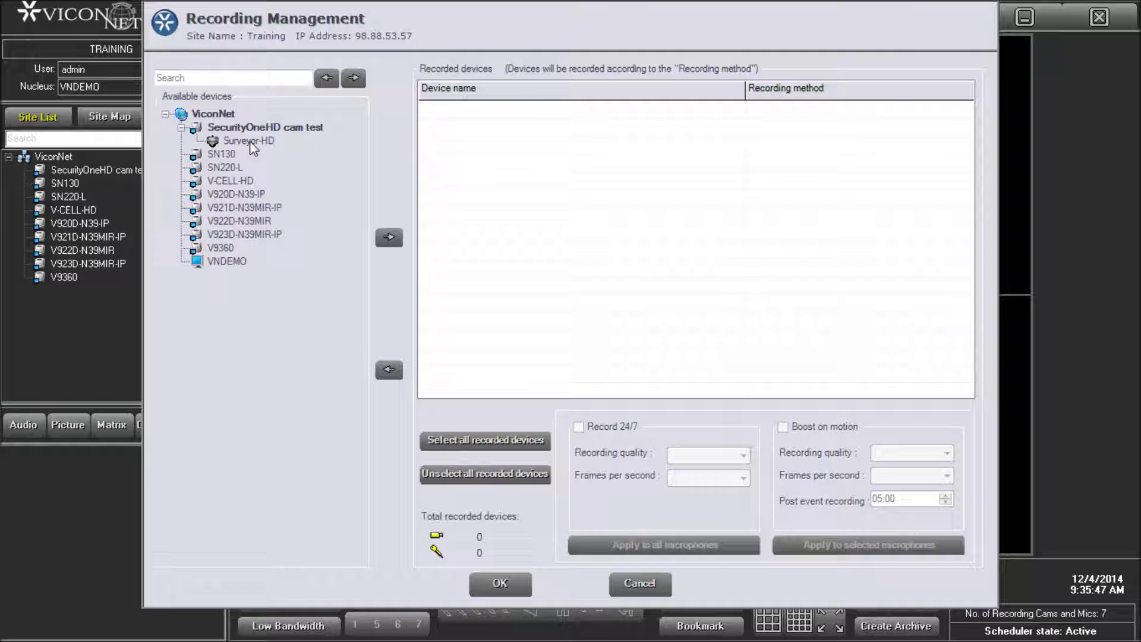
{"action": "double_click", "coordinate": [253, 143]}
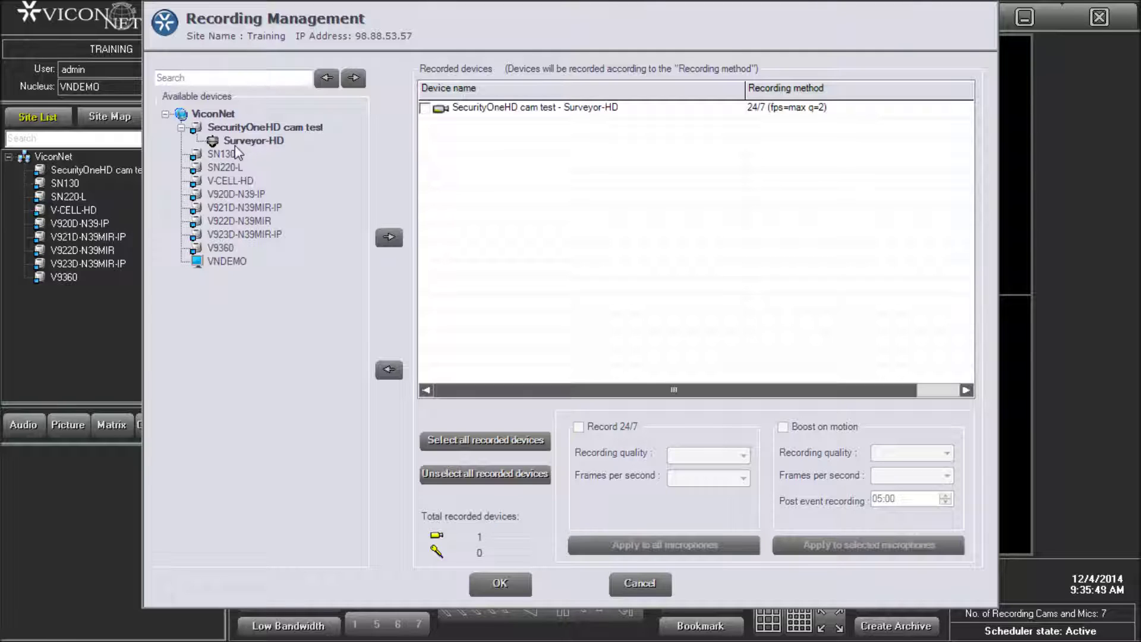
{"action": "double_click", "coordinate": [221, 154]}
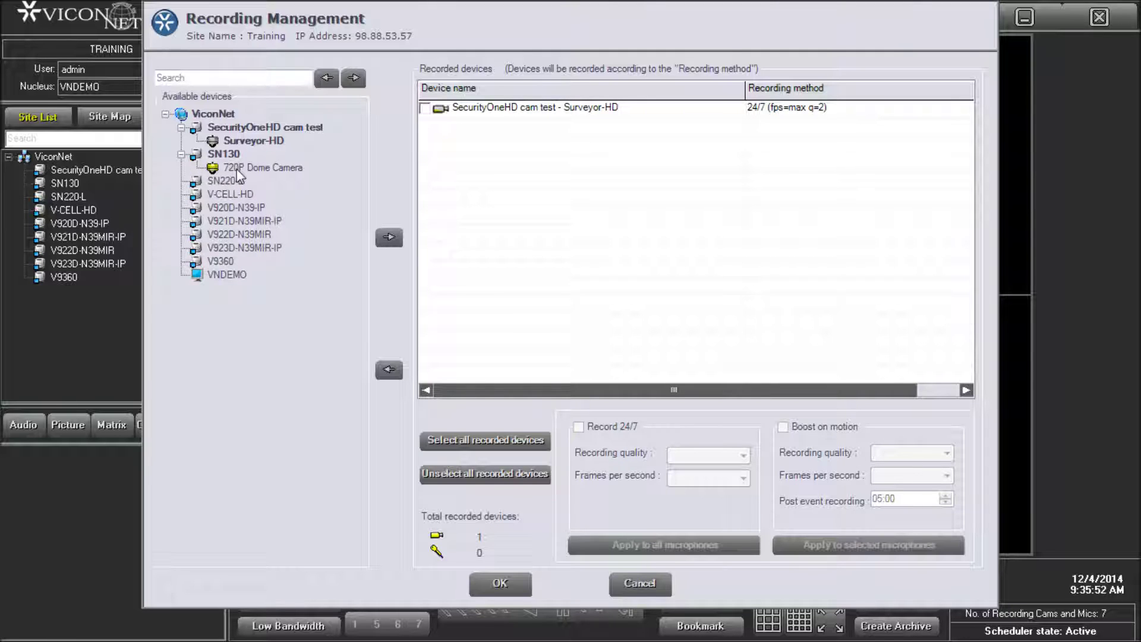
{"action": "left_click_drag", "start_coordinate": [237, 169], "coordinate": [462, 161]}
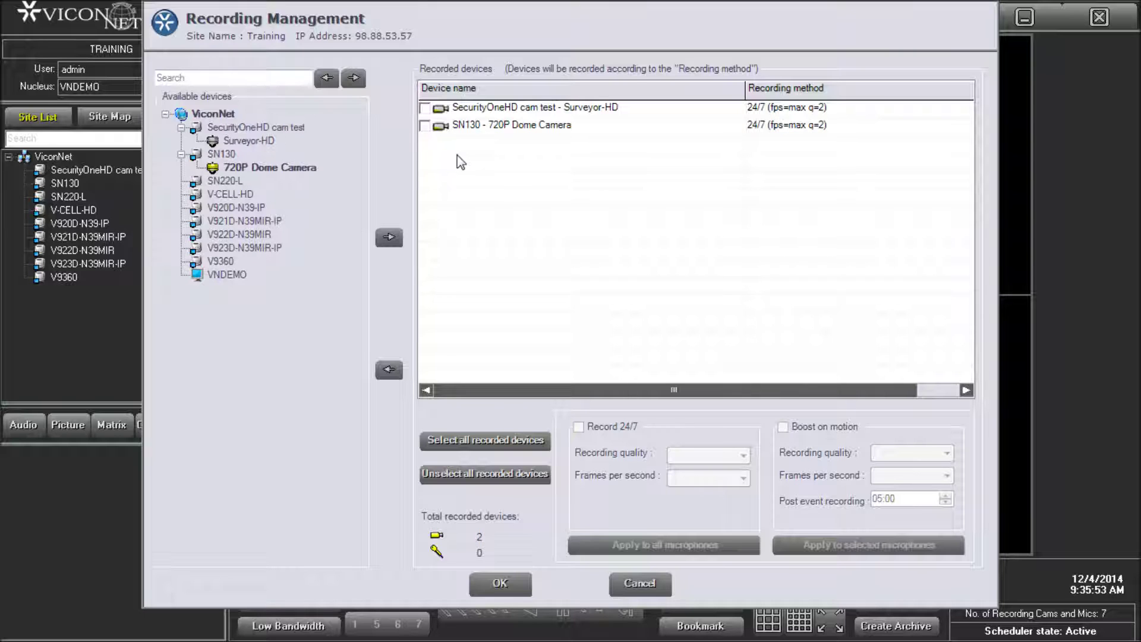
{"action": "double_click", "coordinate": [238, 180]}
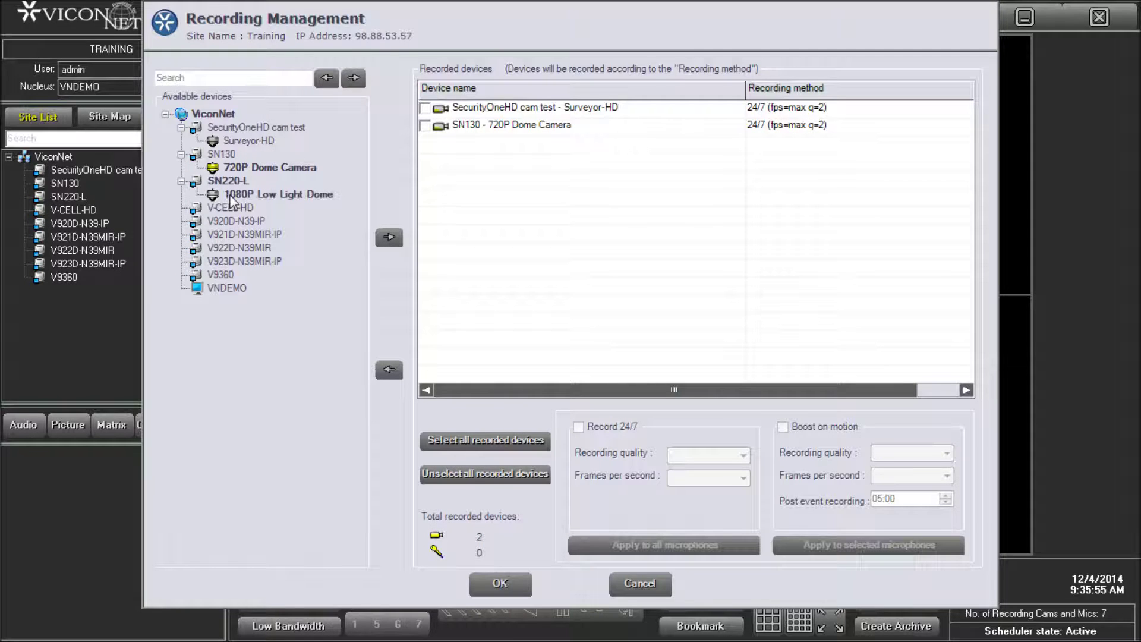
{"action": "left_click", "coordinate": [388, 237]}
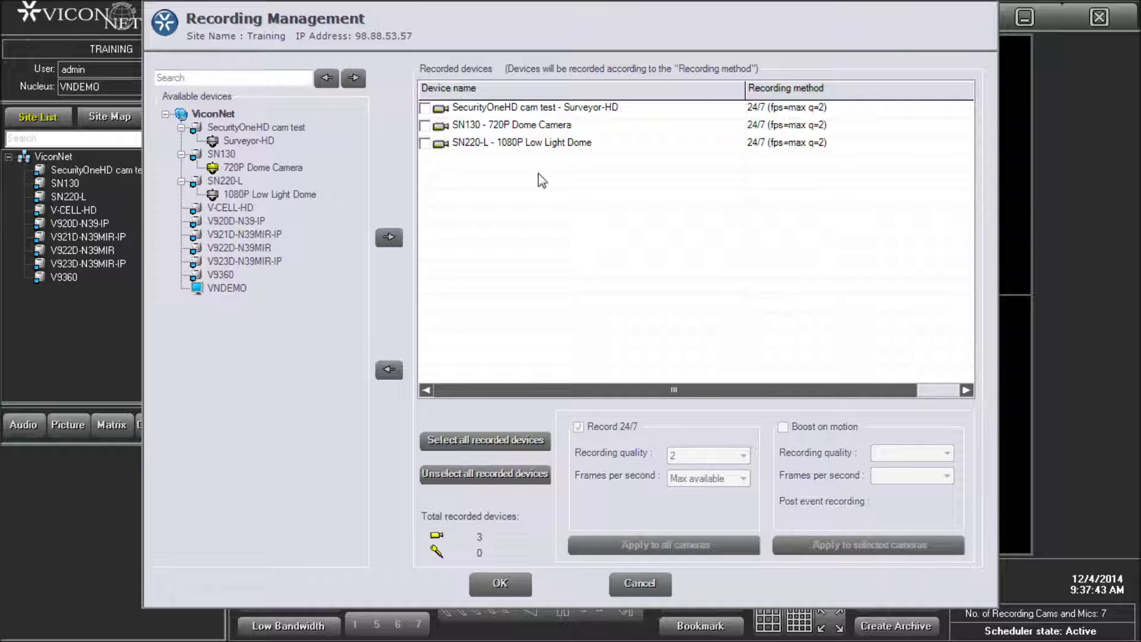
Switch 24/7 recording off and back on for the Surveyor-HD camera.
{"action": "left_click", "coordinate": [515, 112]}
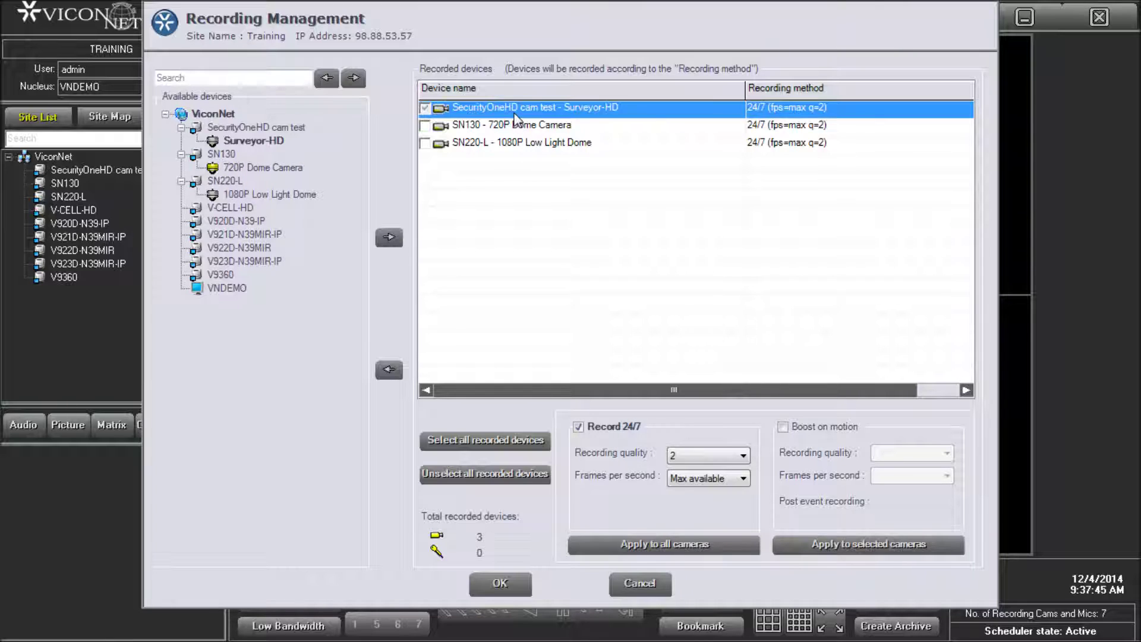
{"action": "left_click", "coordinate": [580, 428]}
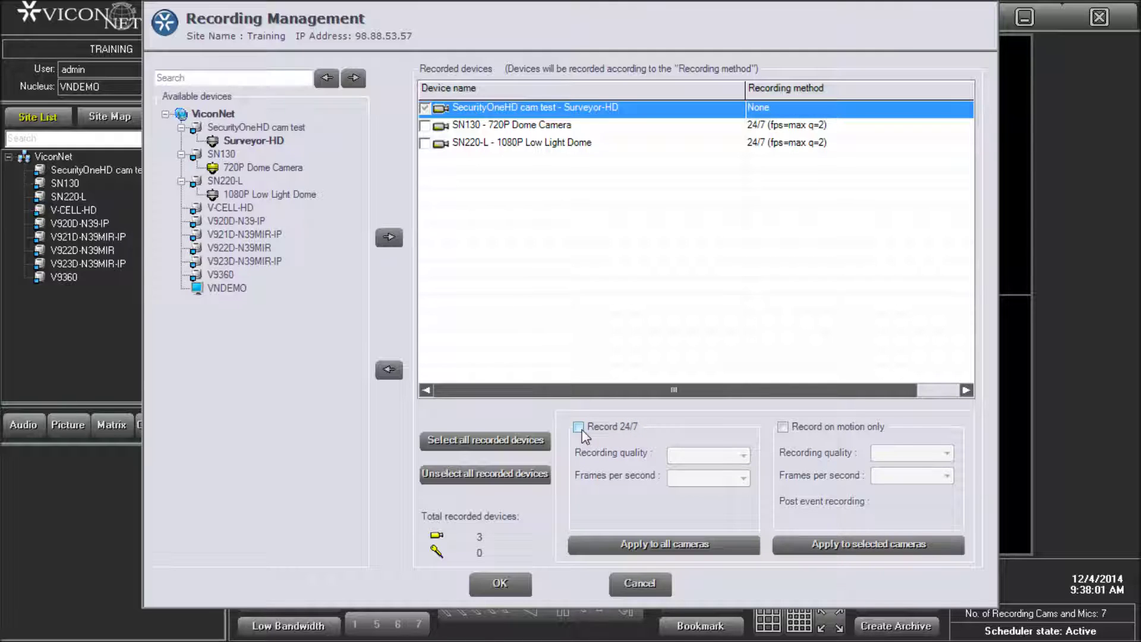
{"action": "left_click", "coordinate": [581, 429]}
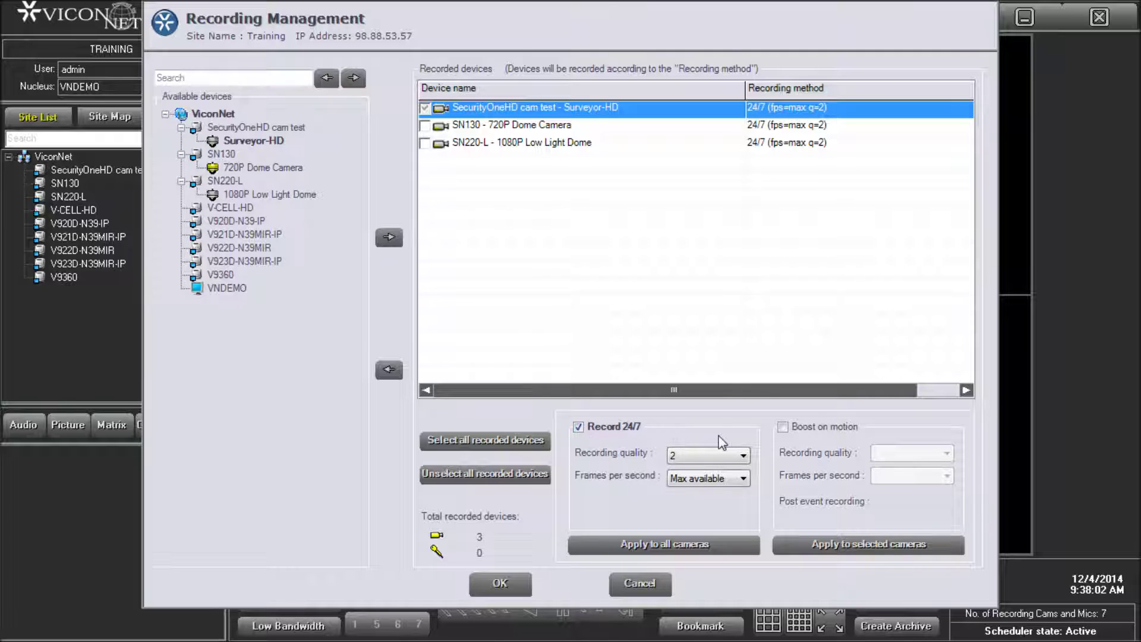
Try 24/7 recording quality 1 and 8 for the Surveyor-HD camera, then choose quality 1 with the maximum available frames per second.
{"action": "left_click", "coordinate": [742, 456]}
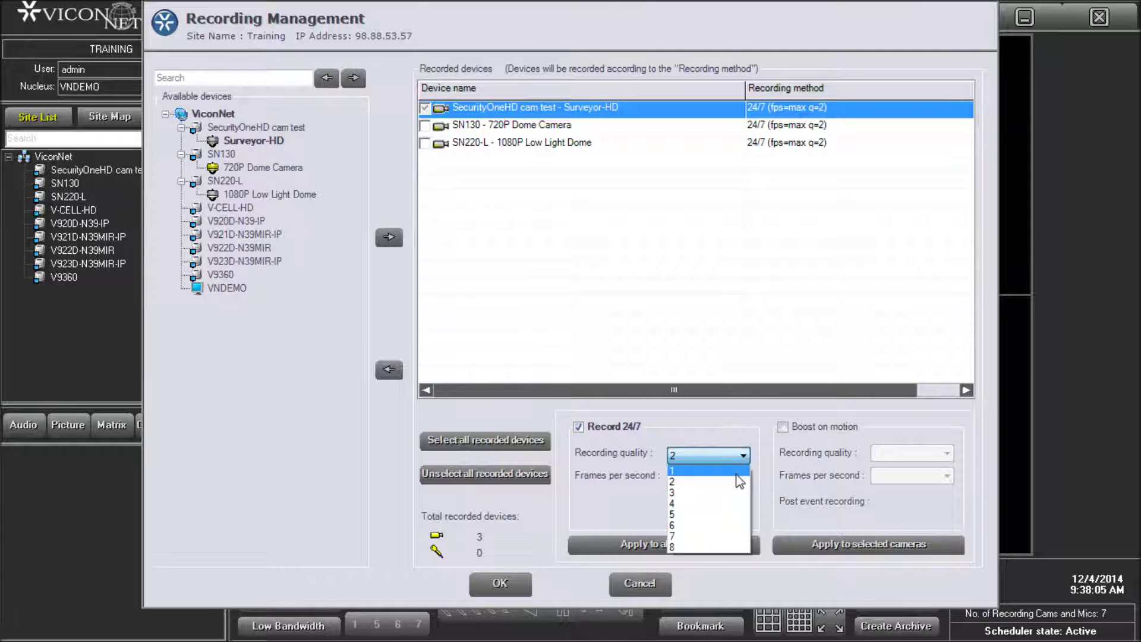
{"action": "left_click", "coordinate": [737, 473]}
{"action": "left_click", "coordinate": [743, 456]}
{"action": "left_click", "coordinate": [726, 547]}
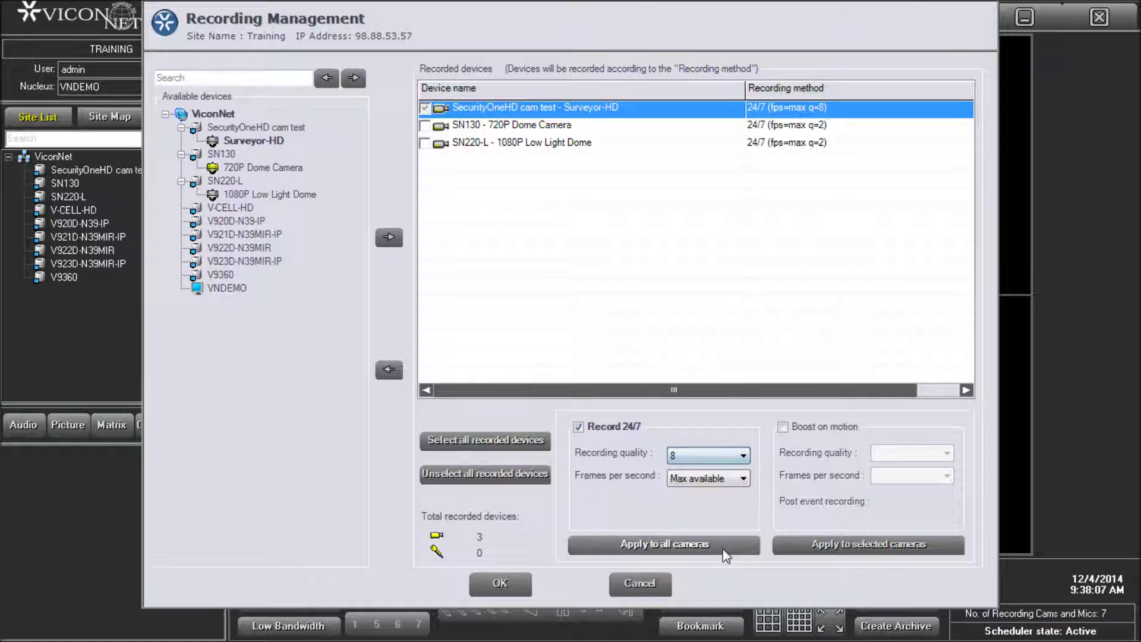
{"action": "left_click", "coordinate": [744, 456]}
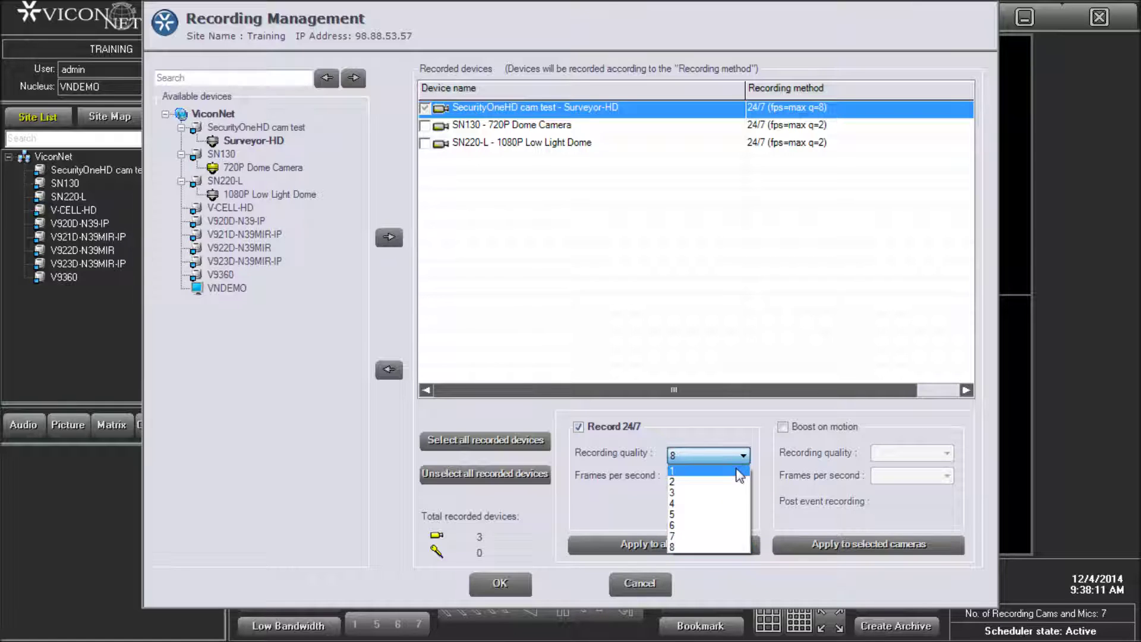
{"action": "left_click", "coordinate": [739, 473]}
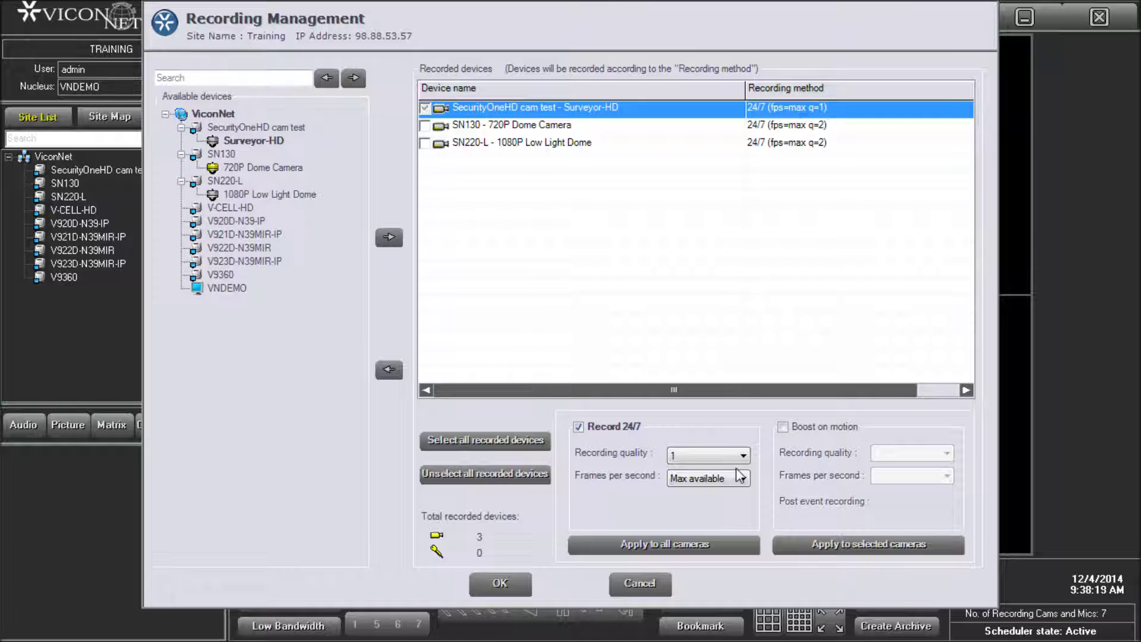
{"action": "left_click", "coordinate": [736, 473]}
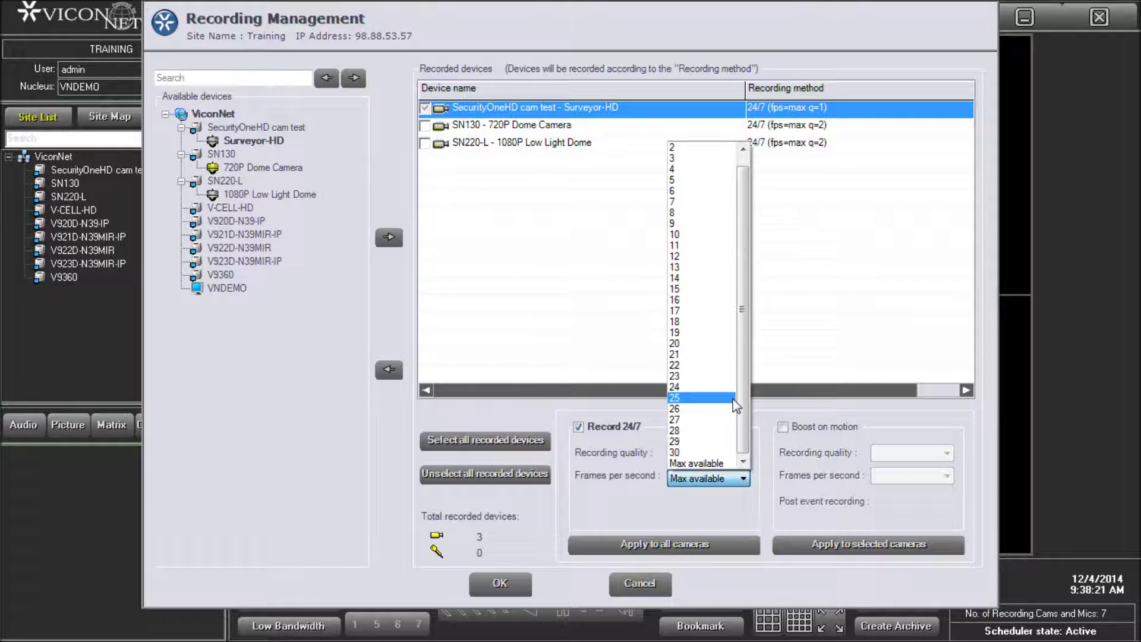
{"action": "left_click", "coordinate": [732, 464]}
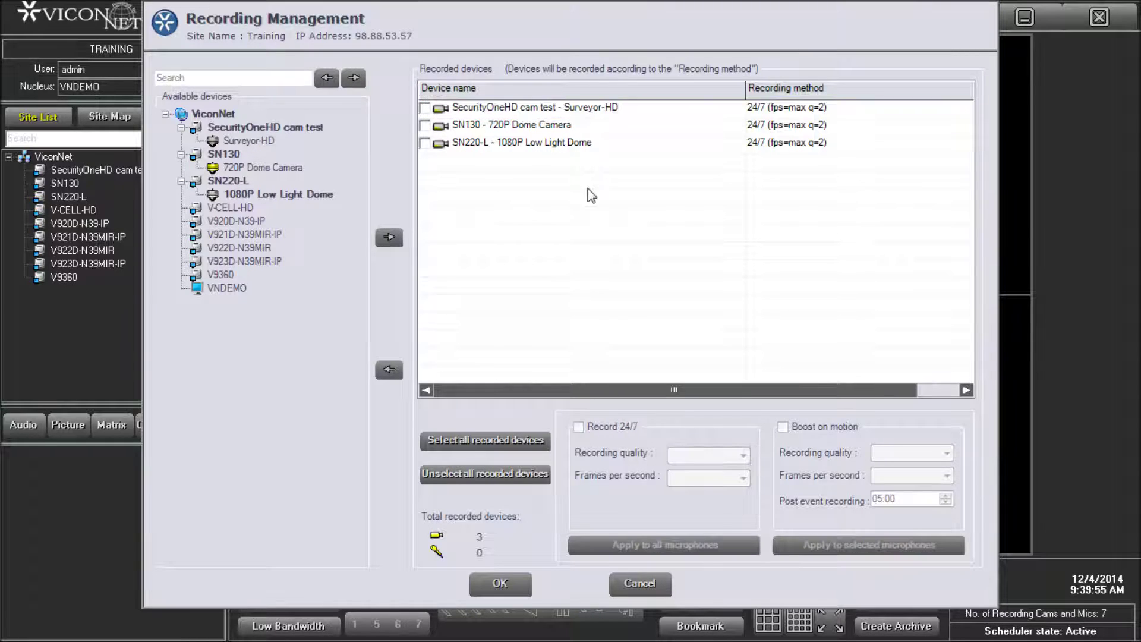
Set the SN130 720P Dome Camera to record on motion only at quality 1, keeping the maximum available frames per second.
{"action": "left_click", "coordinate": [564, 127]}
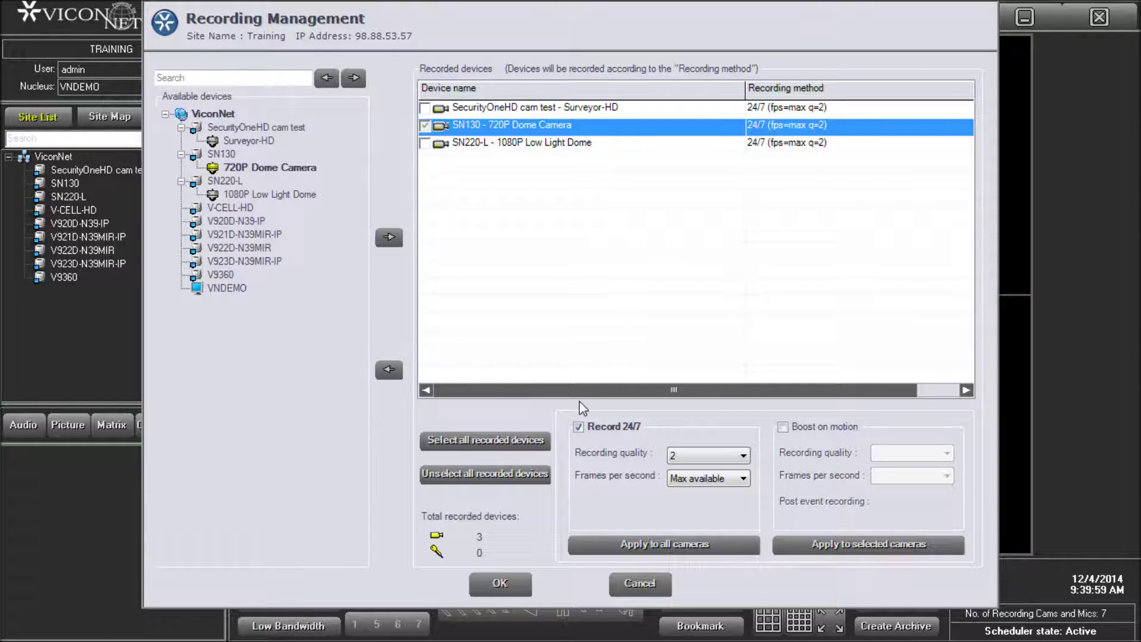
{"action": "left_click", "coordinate": [580, 426]}
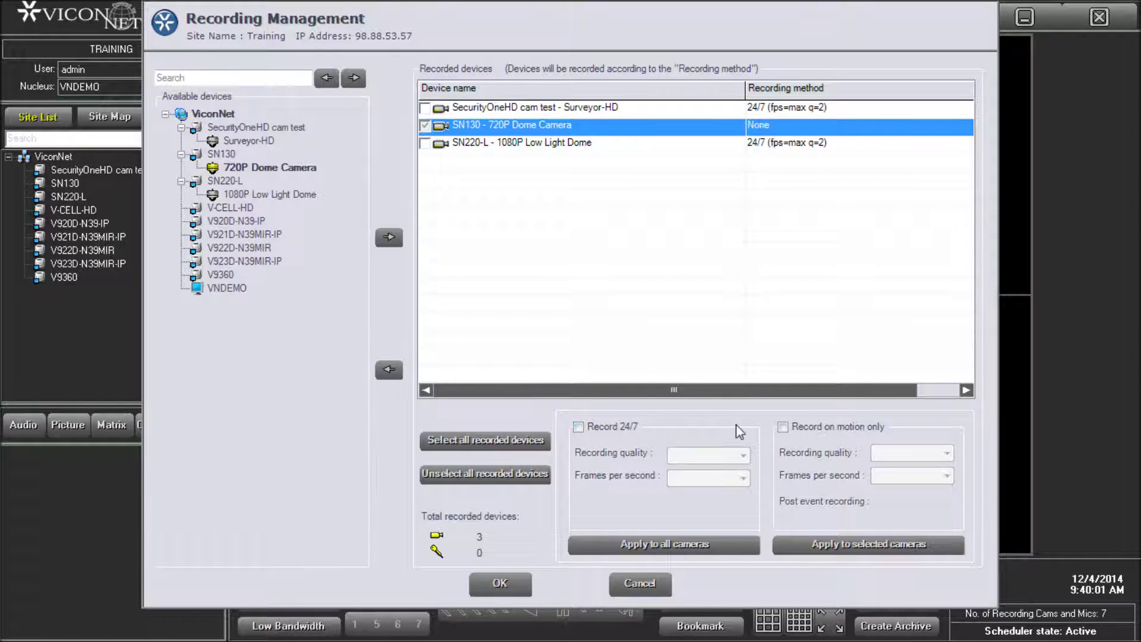
{"action": "left_click", "coordinate": [793, 431]}
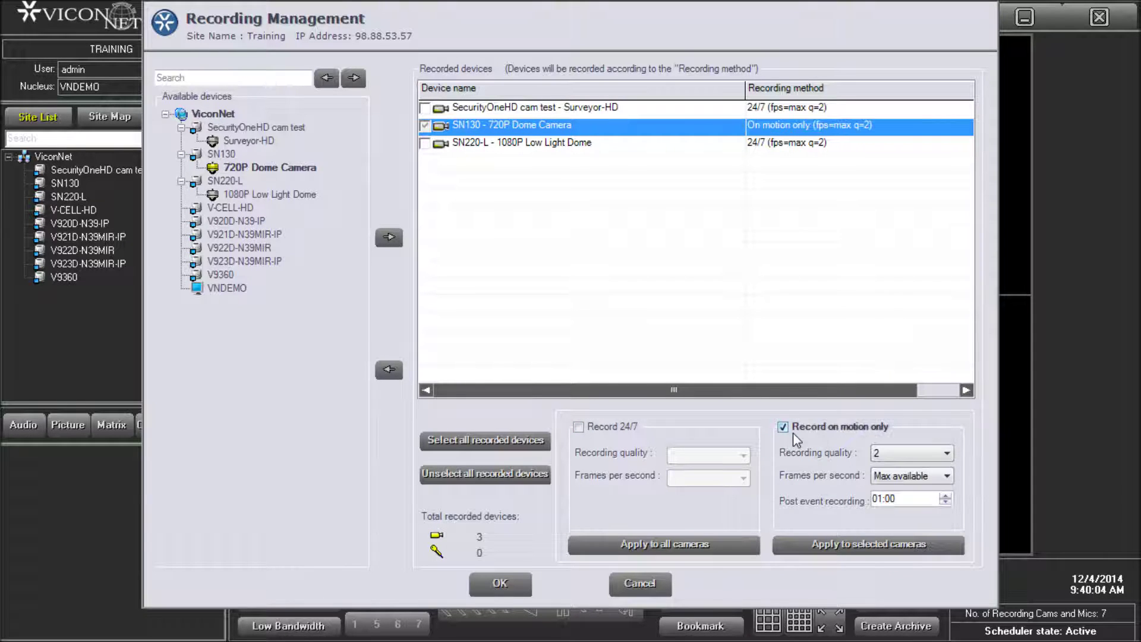
{"action": "left_click", "coordinate": [947, 454]}
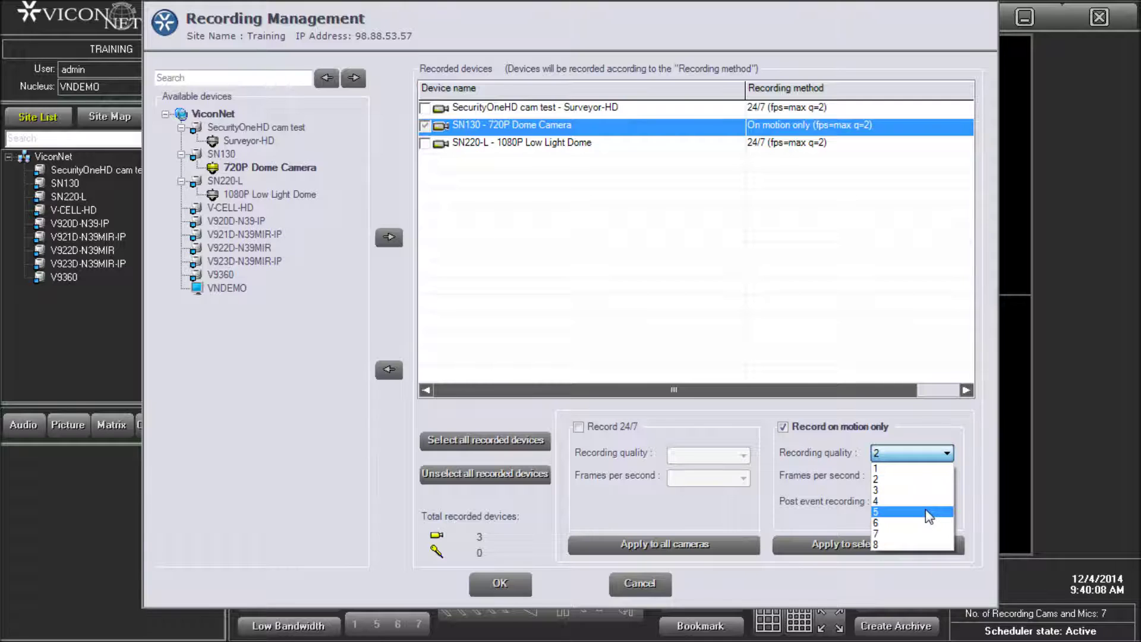
{"action": "left_click", "coordinate": [933, 469]}
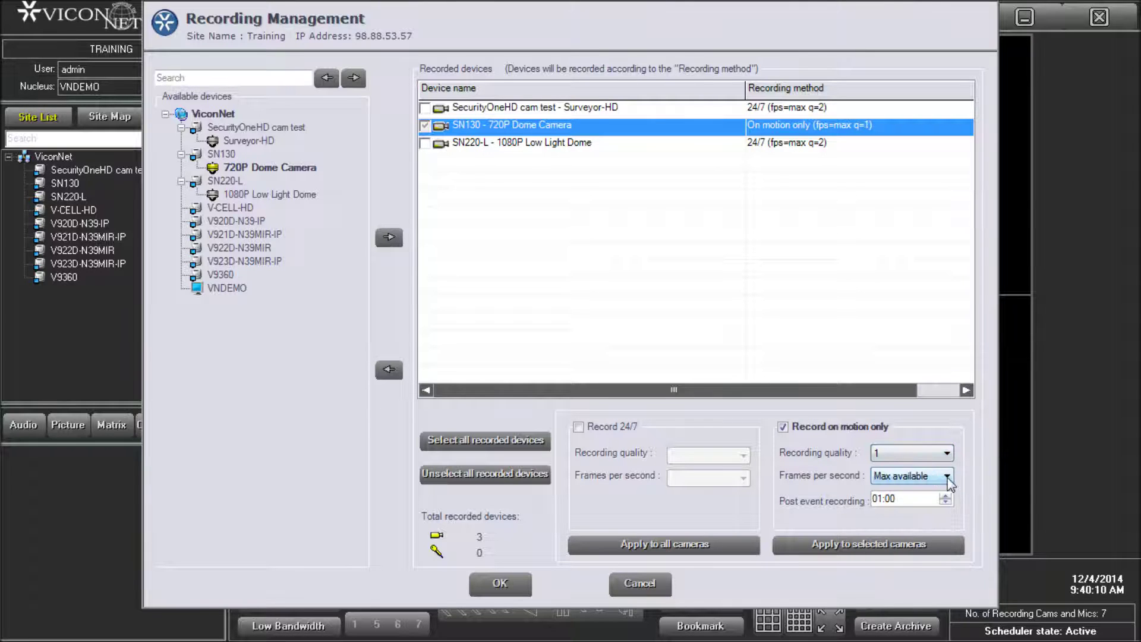
{"action": "left_click", "coordinate": [948, 478]}
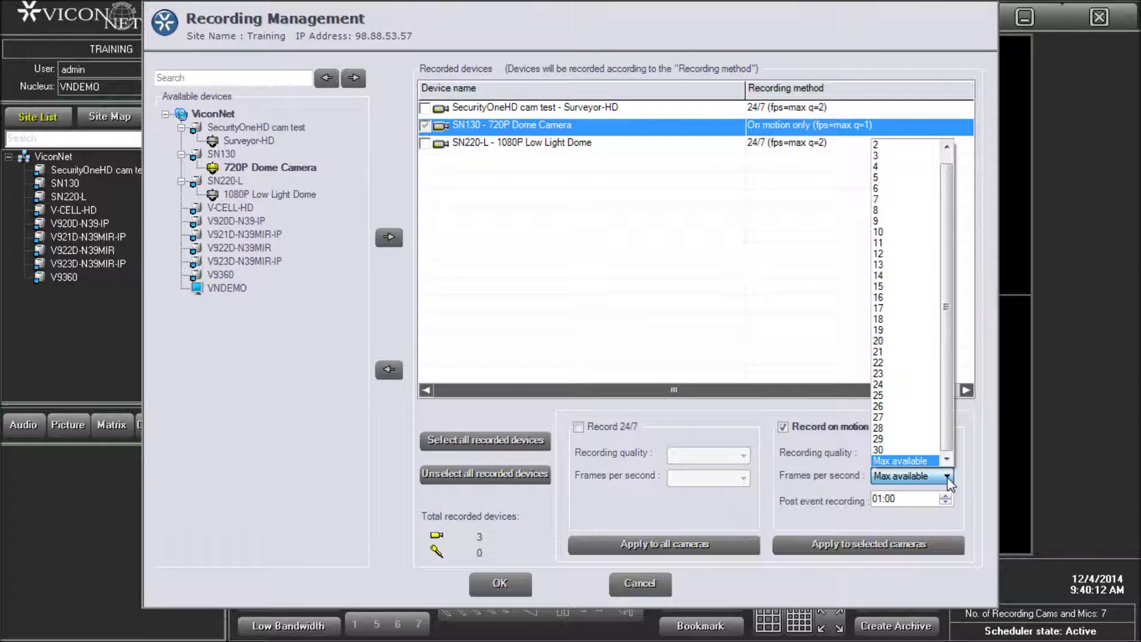
{"action": "left_click", "coordinate": [948, 478]}
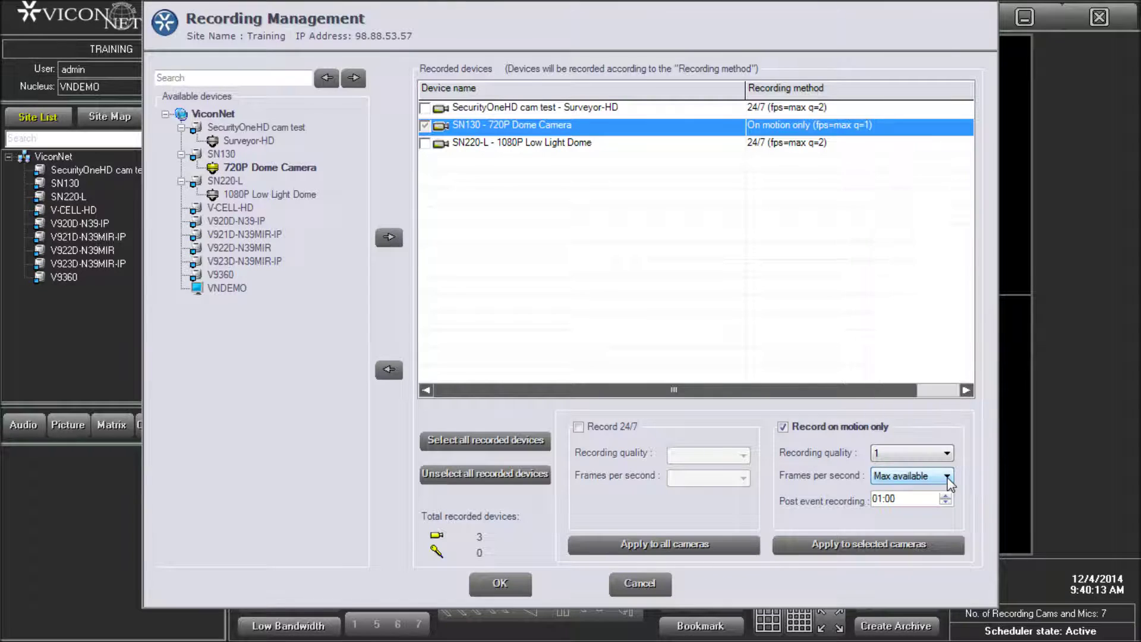
{"action": "left_click", "coordinate": [881, 501]}
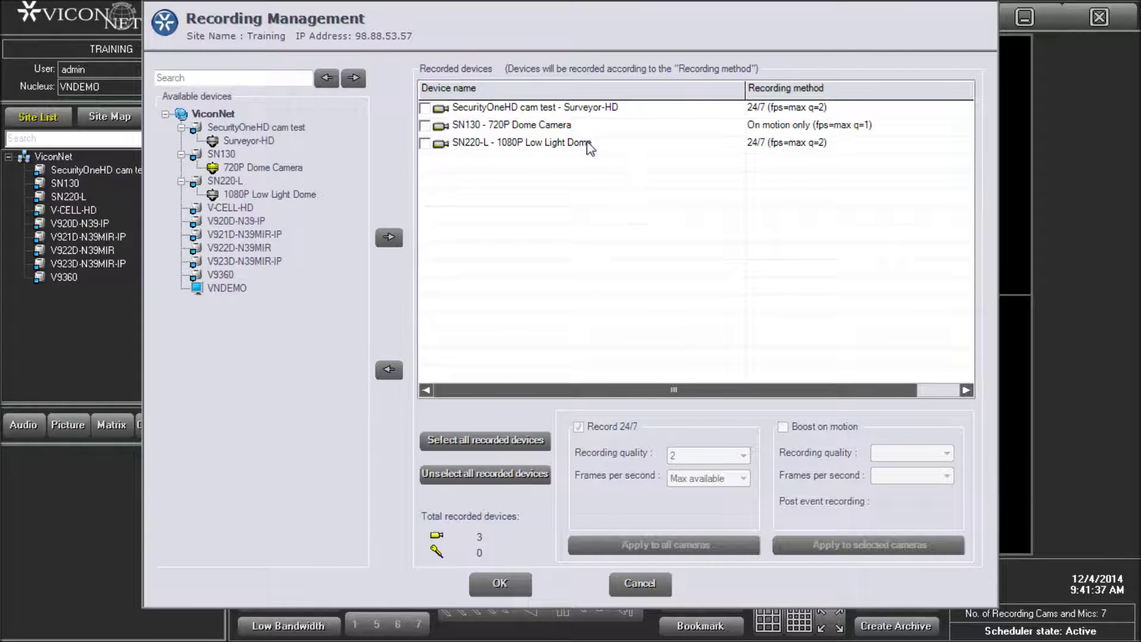
Enable boost on motion for the SN220-L 1080P Low Light Dome and set its 24/7 recording quality to 8.
{"action": "left_click", "coordinate": [587, 144]}
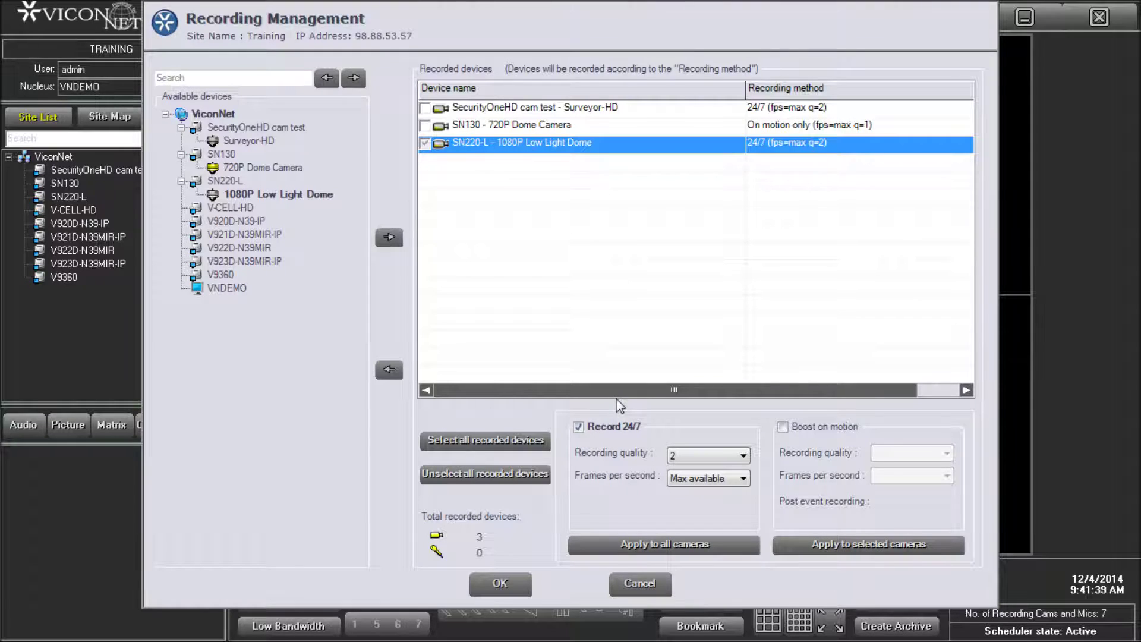
{"action": "left_click", "coordinate": [783, 427]}
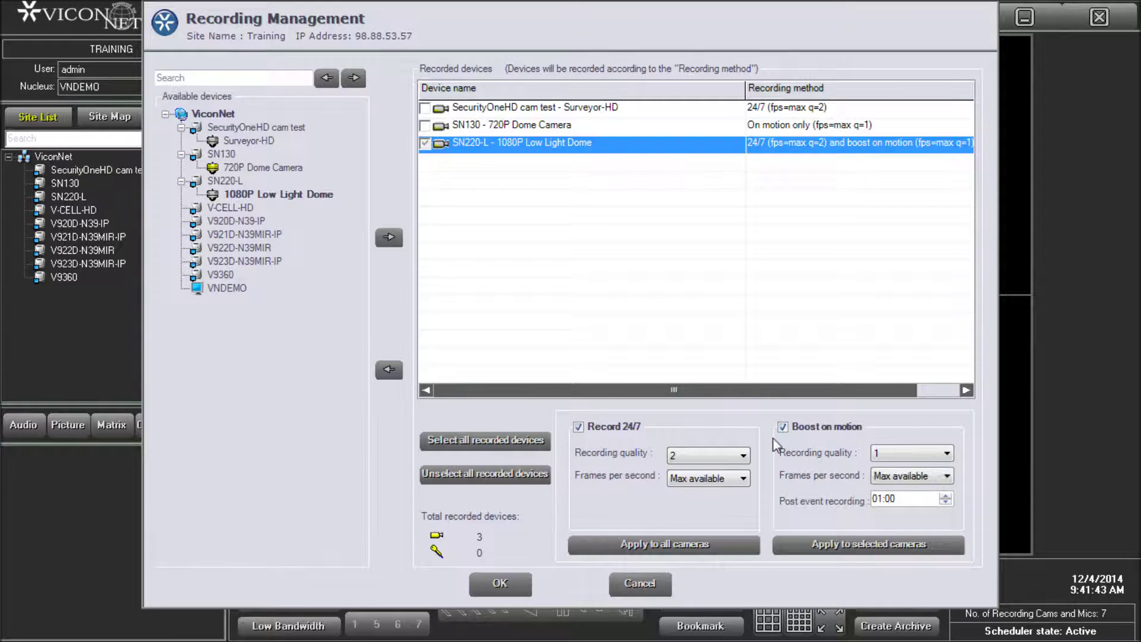
{"action": "left_click", "coordinate": [742, 455]}
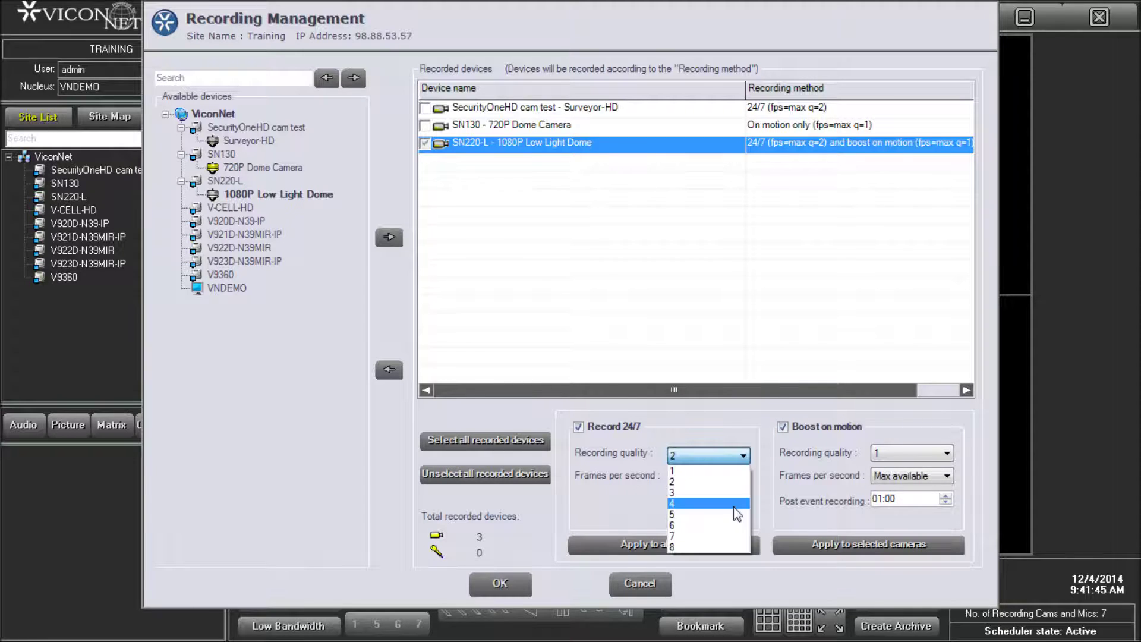
{"action": "left_click", "coordinate": [732, 546]}
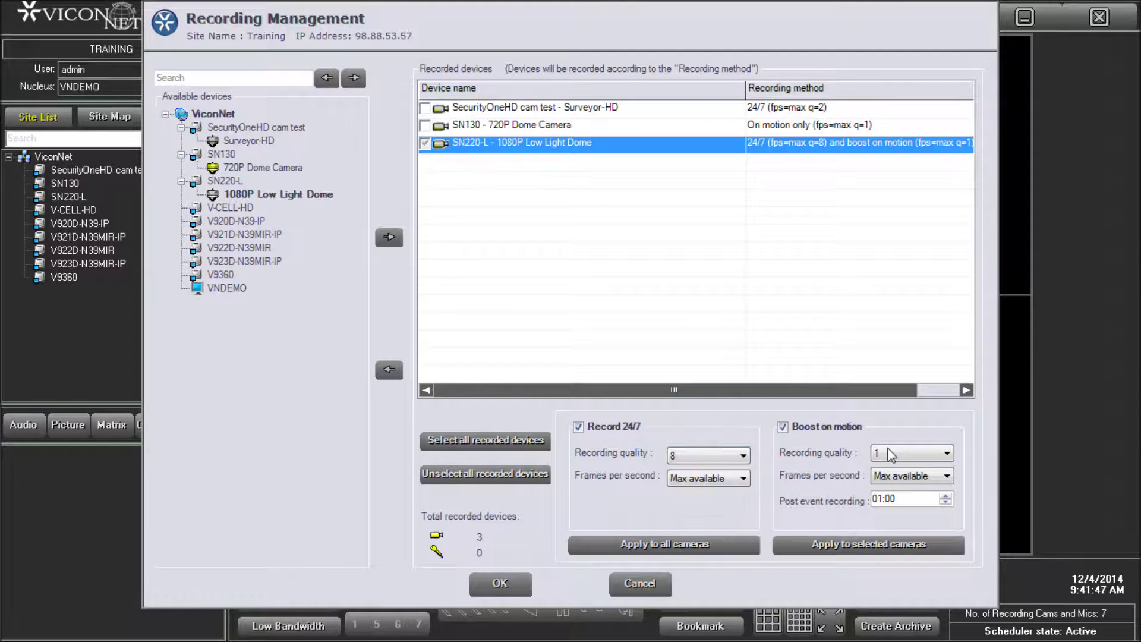
Keep the dome's boost-on-motion quality at 1 with maximum available frames per second, and set post event recording to 02:00.
{"action": "left_click", "coordinate": [946, 455]}
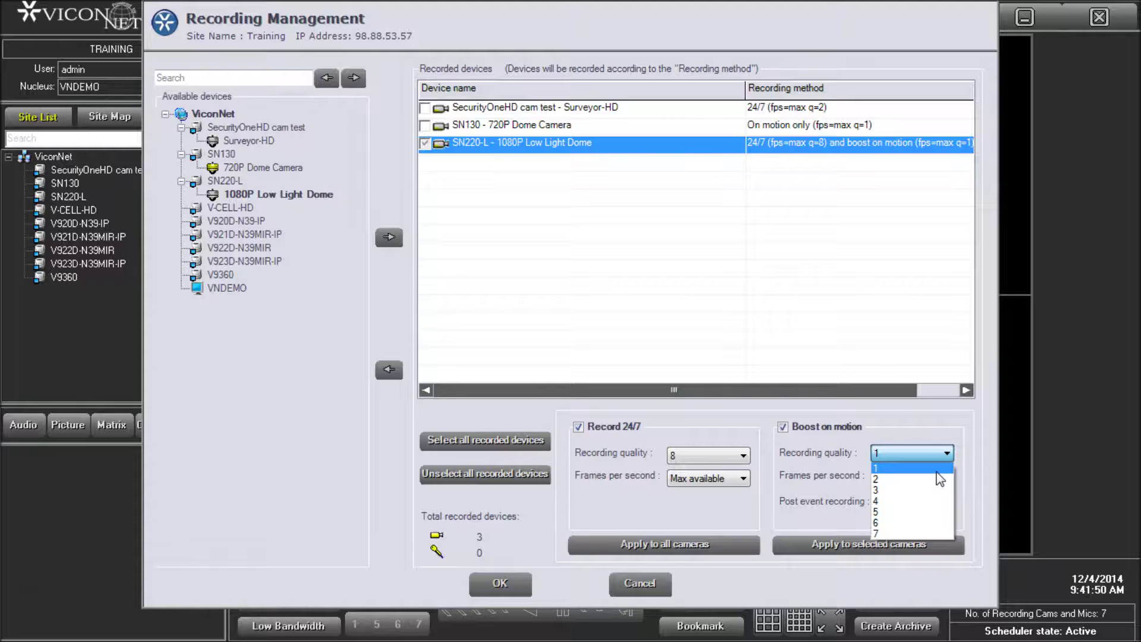
{"action": "left_click", "coordinate": [938, 468]}
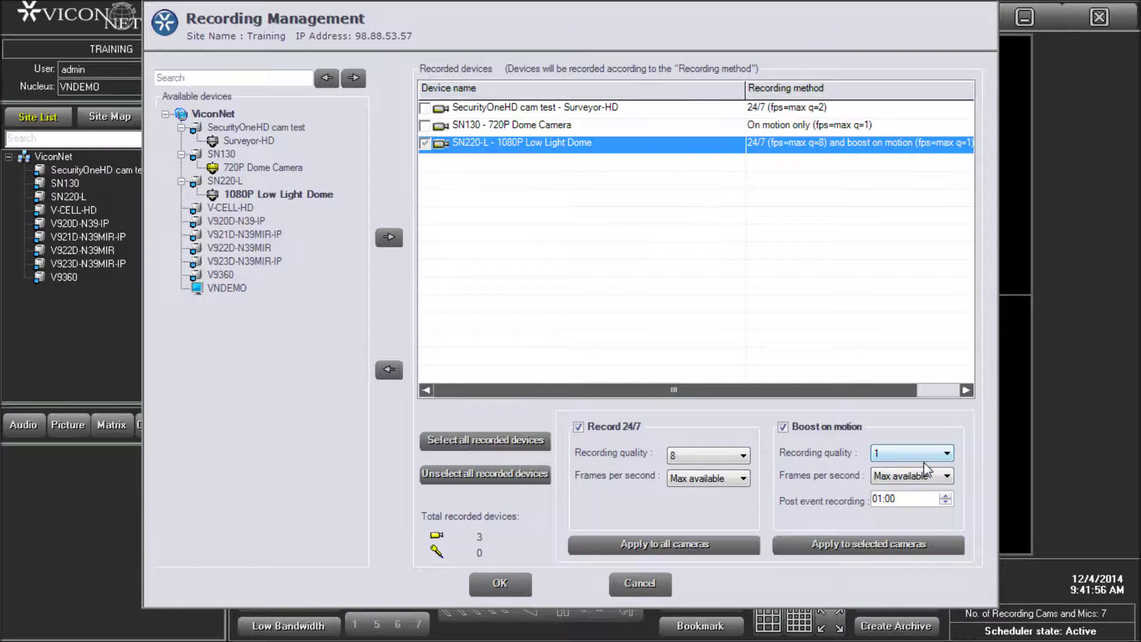
{"action": "left_click", "coordinate": [946, 475]}
{"action": "left_click", "coordinate": [950, 483]}
{"action": "left_click", "coordinate": [876, 499]}
{"action": "left_click", "coordinate": [945, 496]}
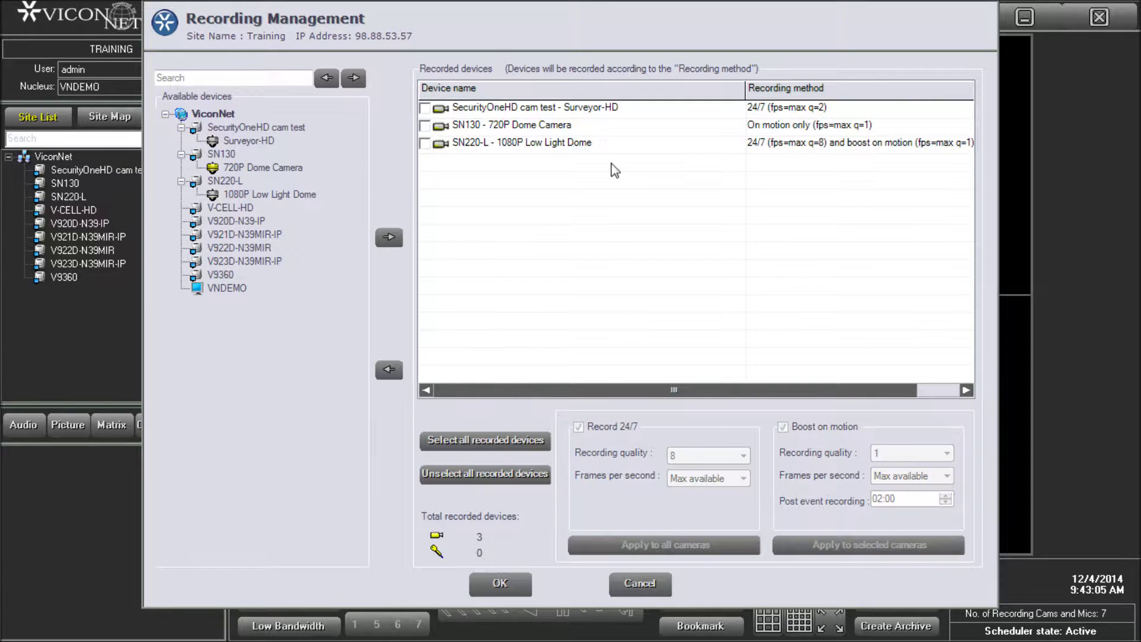
Apply the SN220-L 1080P Low Light Dome's recording settings to the Surveyor-HD camera as well, and save the recording configuration.
{"action": "left_click", "coordinate": [579, 145]}
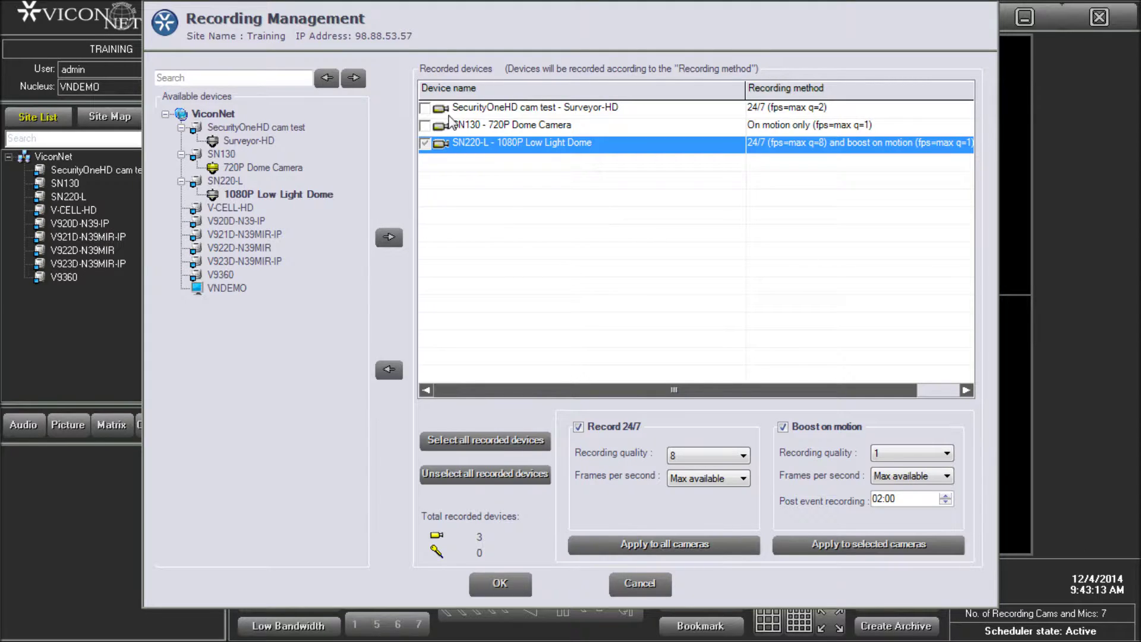
{"action": "left_click", "coordinate": [424, 108]}
{"action": "left_click", "coordinate": [796, 556]}
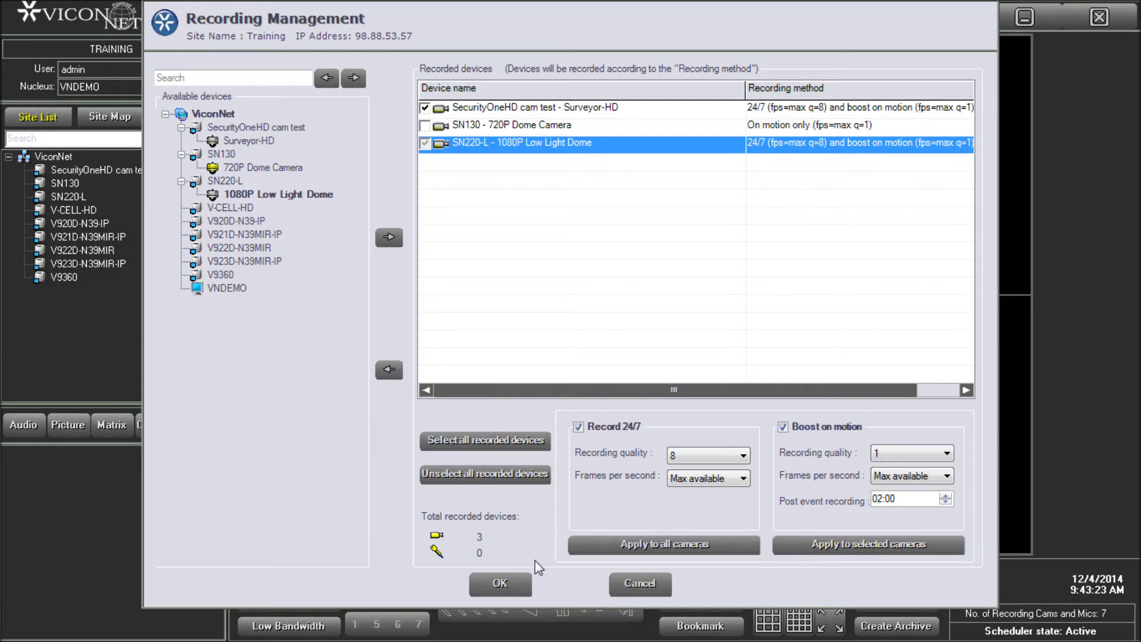
{"action": "left_click", "coordinate": [510, 585]}
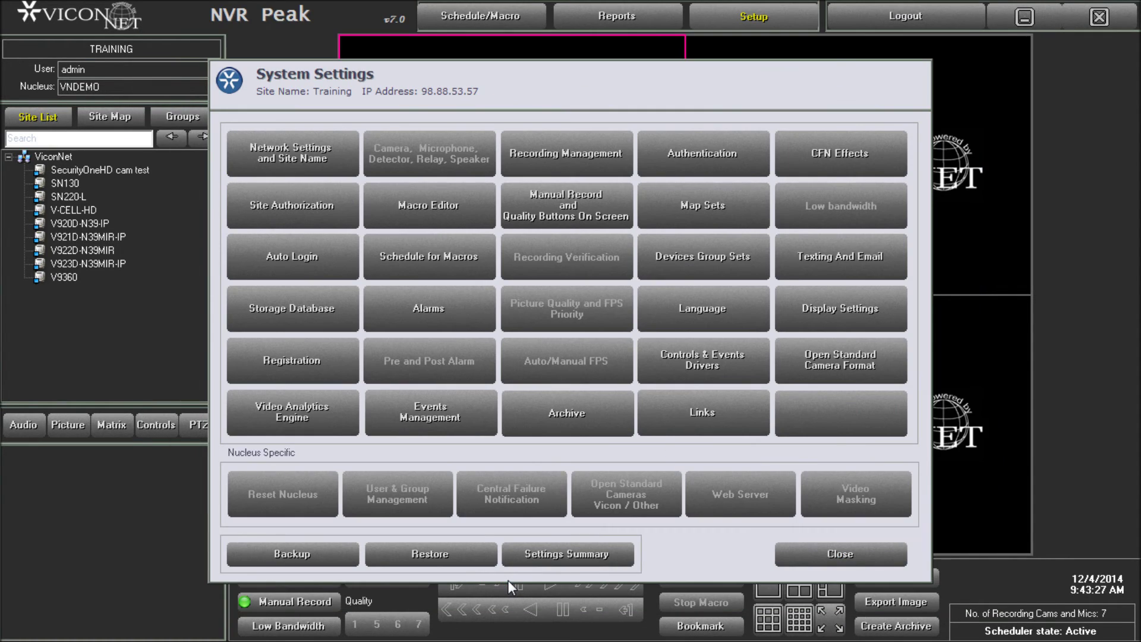